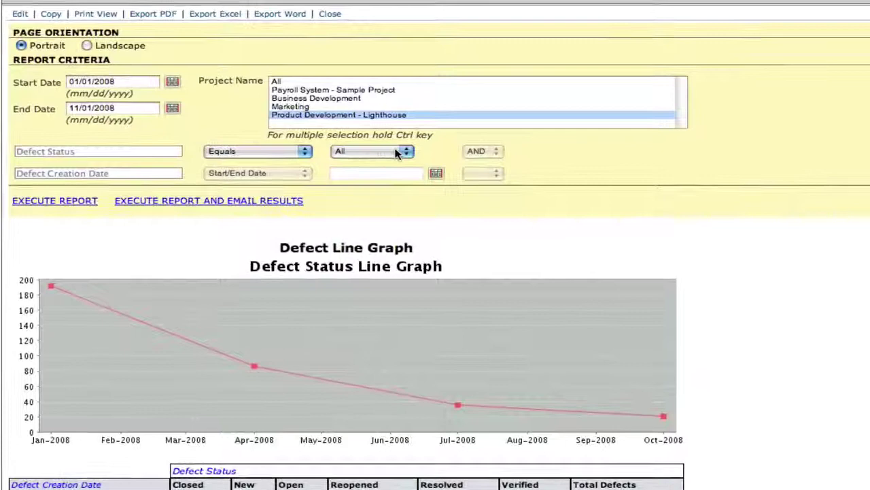
Run the Defect Line Graph report filtered to Closed defects only
click(409, 151)
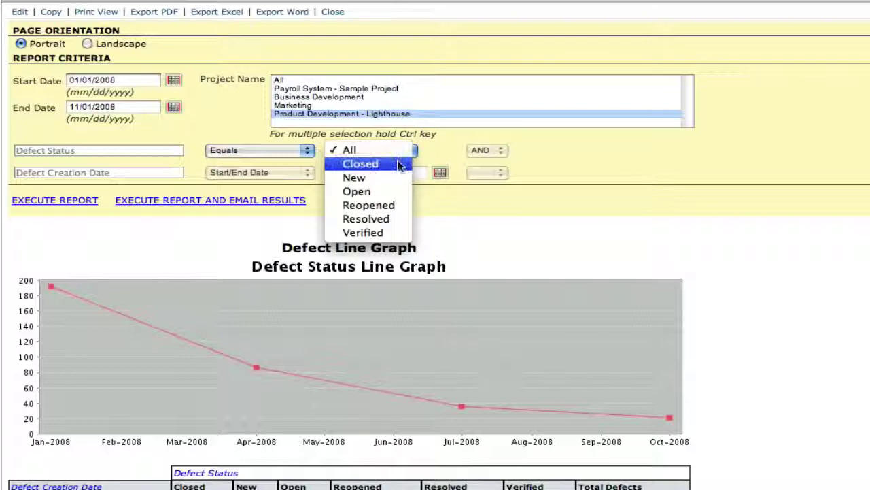
click(402, 164)
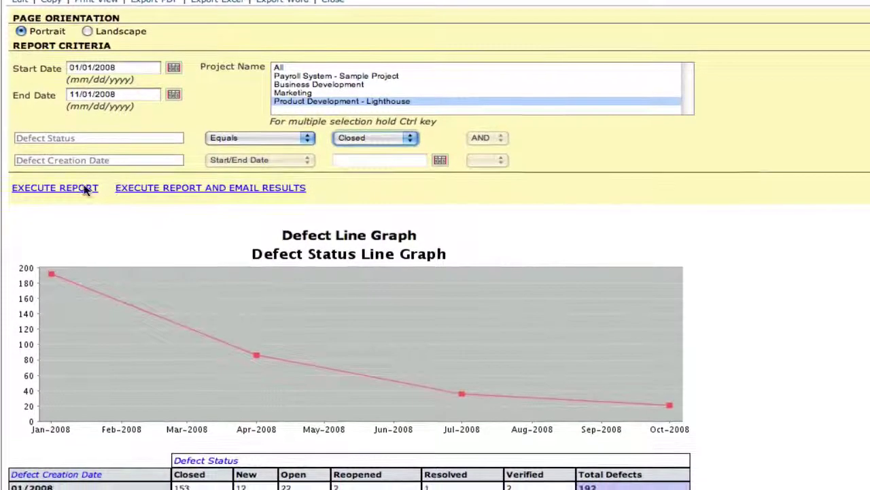
click(81, 198)
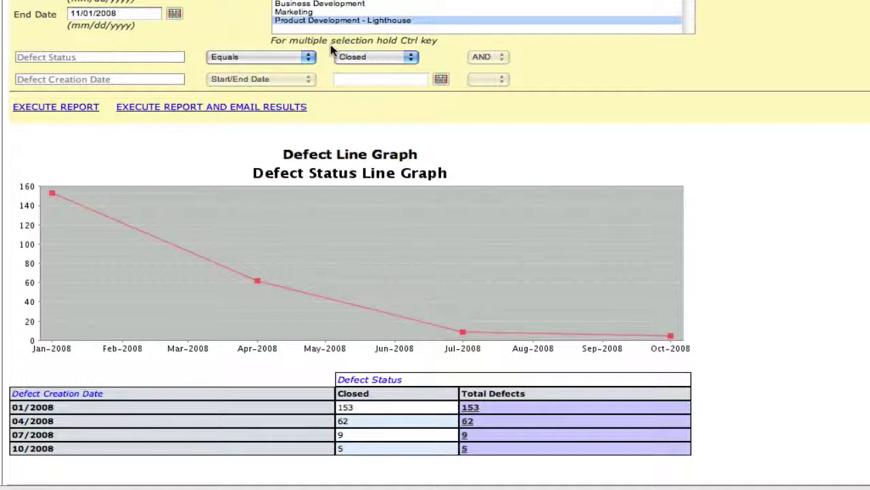
Reset the status filter to All and rerun the report
click(391, 60)
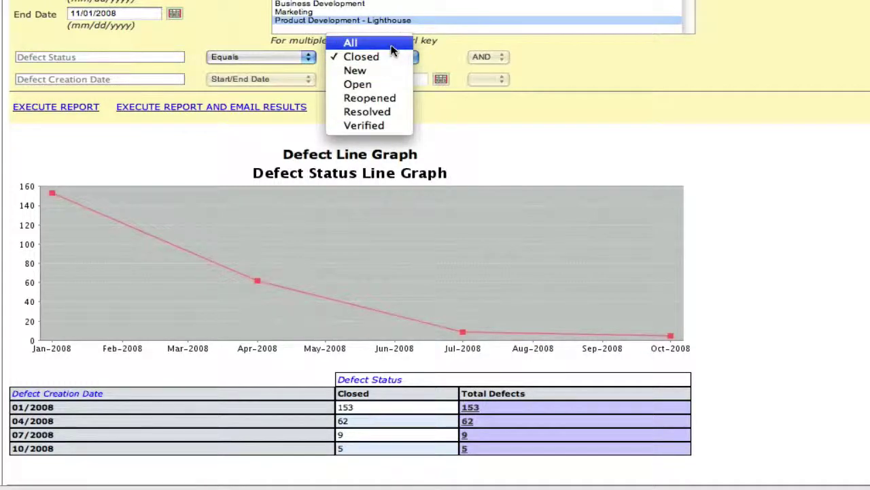
click(396, 43)
click(55, 106)
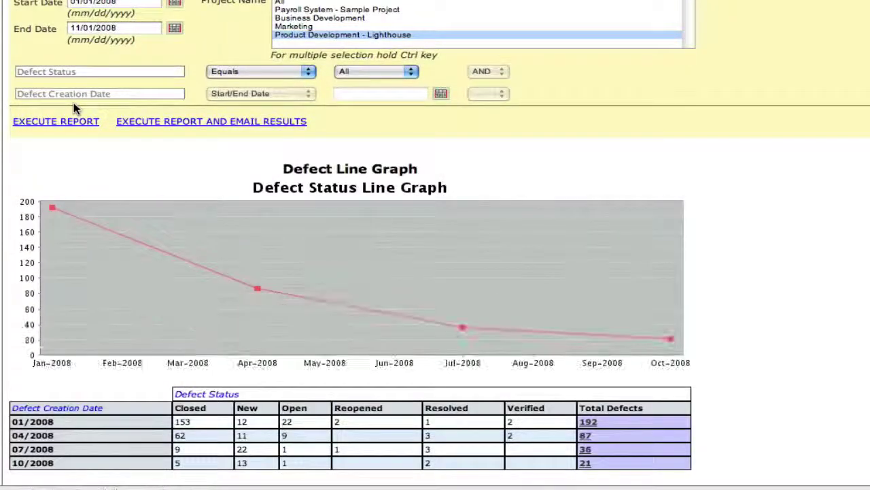
scroll(75, 109, down, 2)
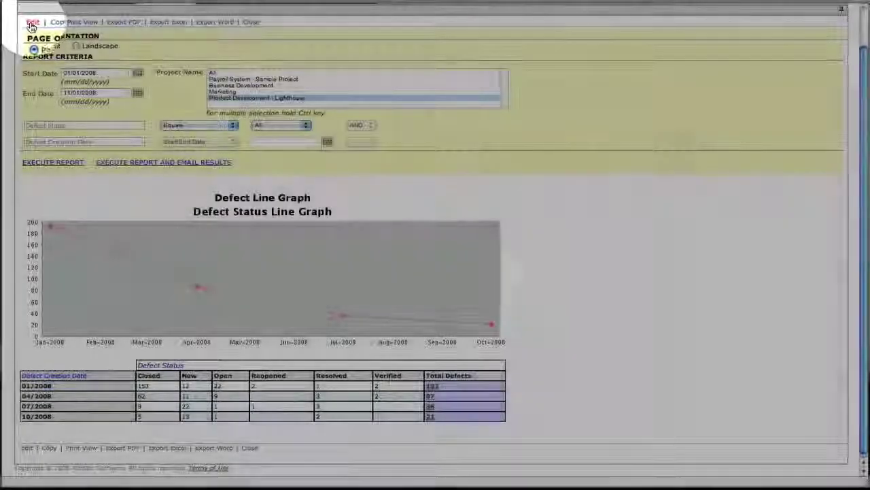
Open the Defect Line Graph report for editing and scroll through the report editor
click(31, 23)
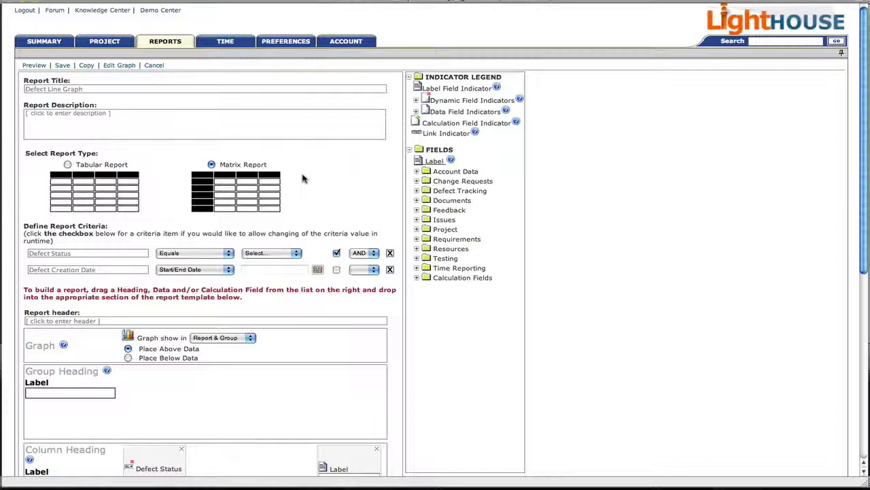
scroll(303, 178, down, 2)
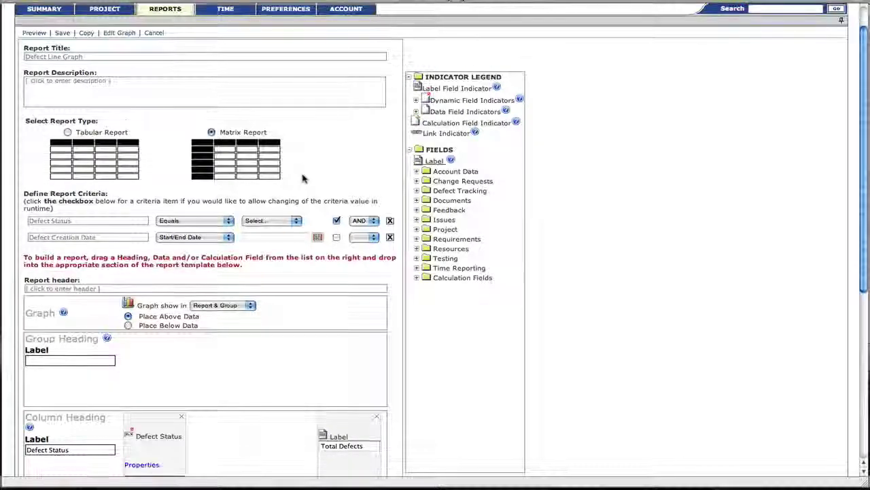
scroll(303, 178, down, 3)
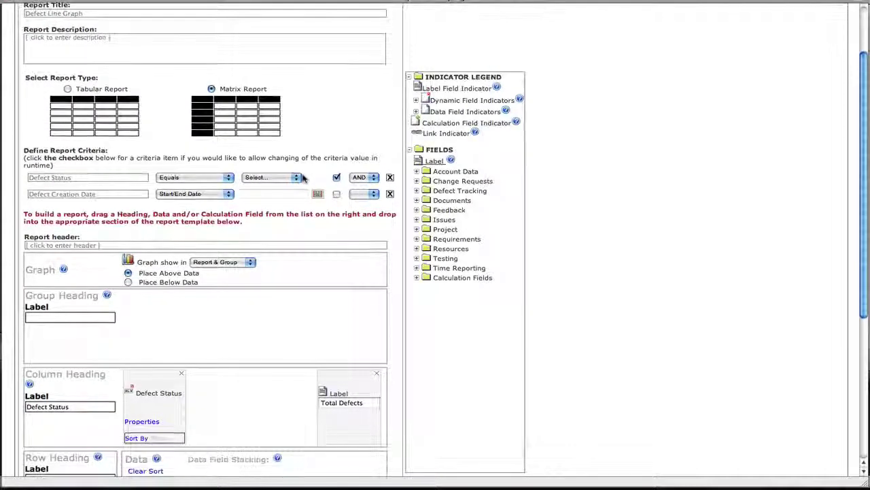
scroll(303, 178, down, 4)
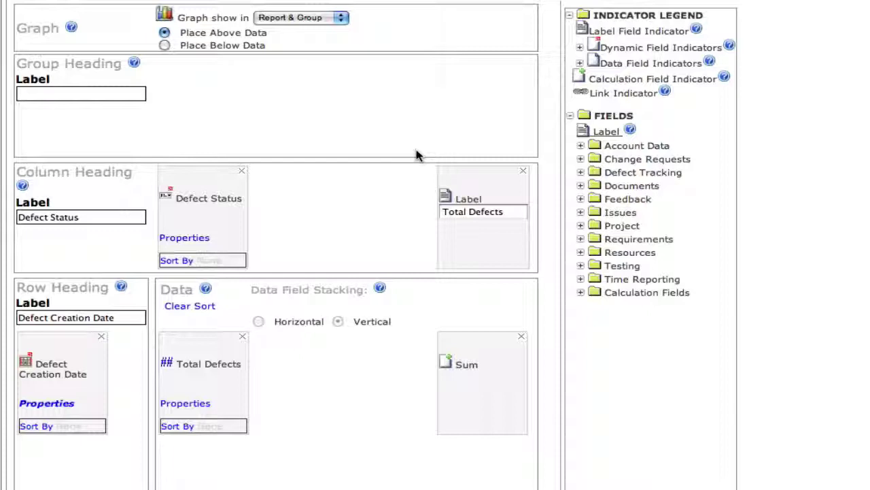
scroll(417, 156, up, 3)
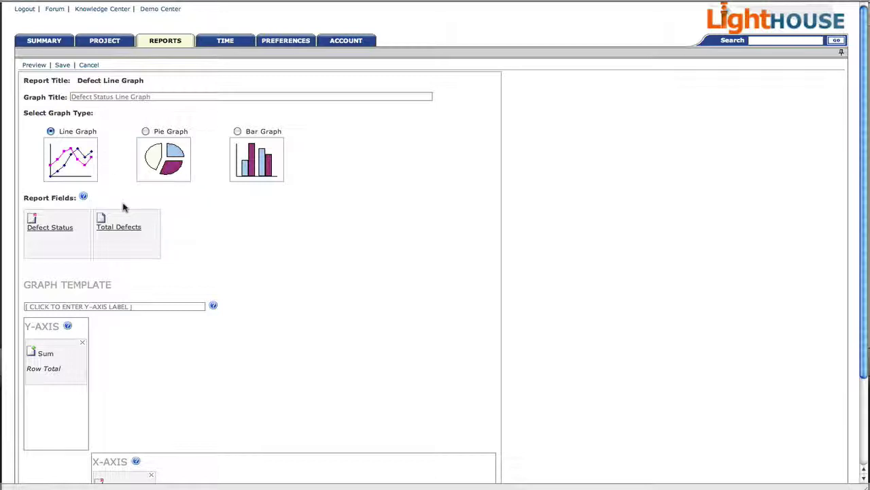
Cancel the graph settings without saving, leaving a blank new report form open
scroll(124, 307, down, 5)
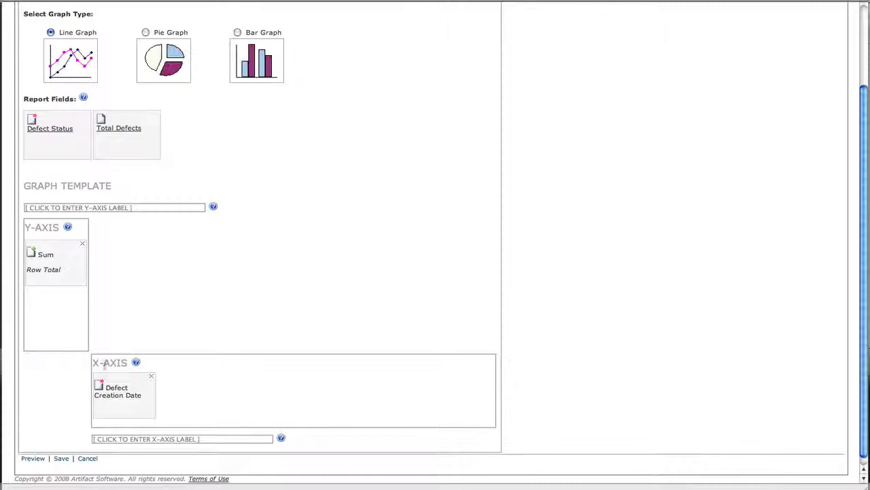
click(88, 457)
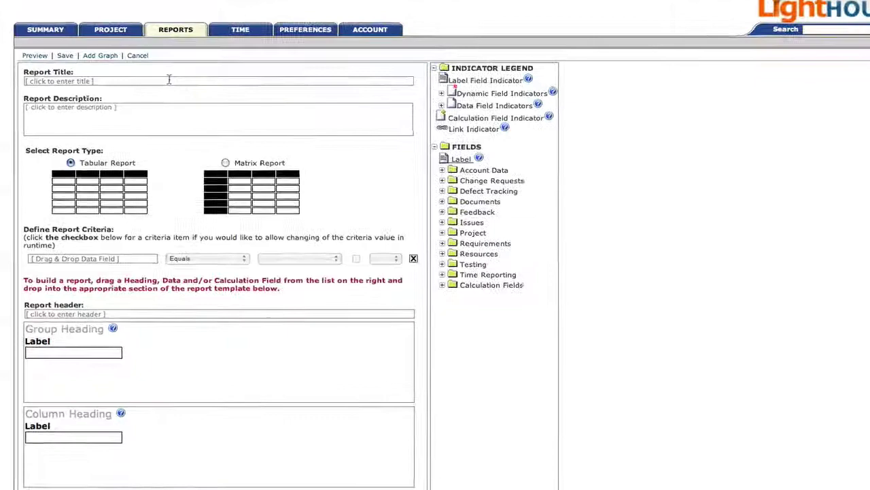
Title the new report 'New Defect Status' and set its type to Matrix Report
click(162, 89)
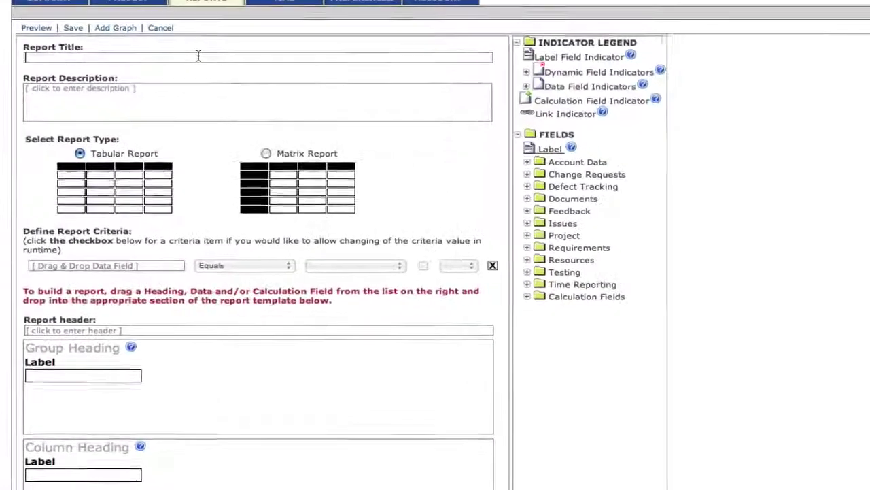
text(New Defect )
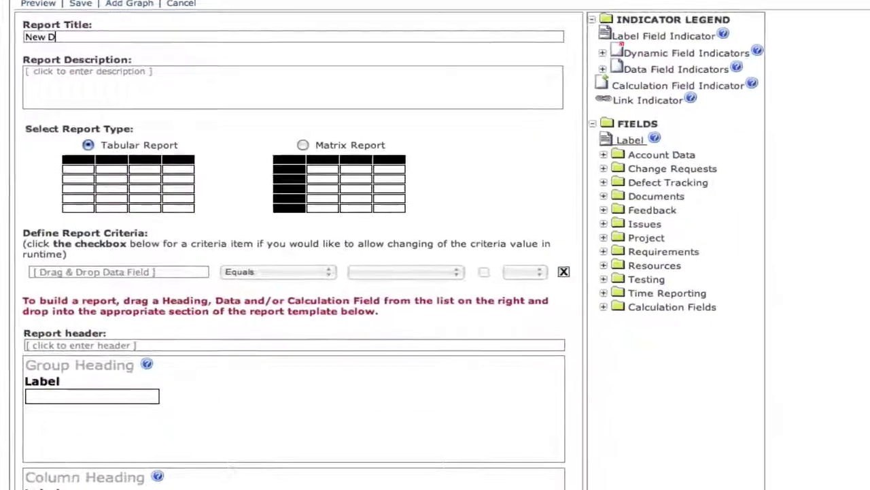
text(Status)
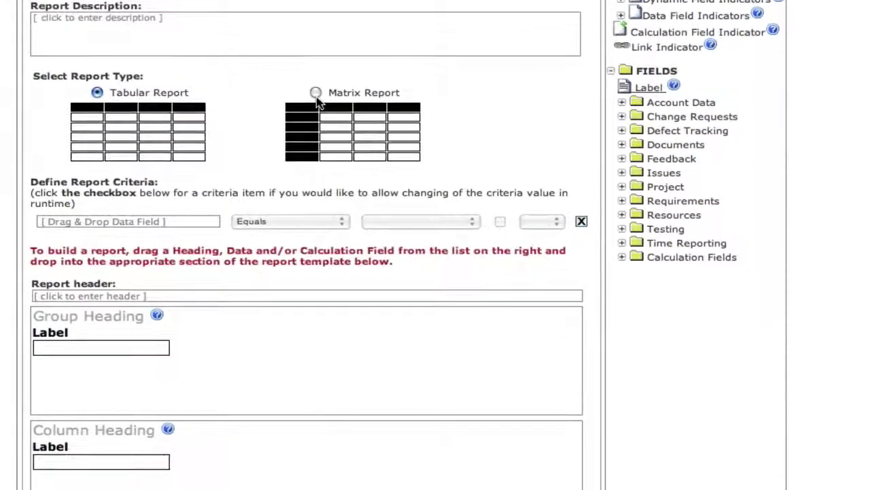
click(315, 93)
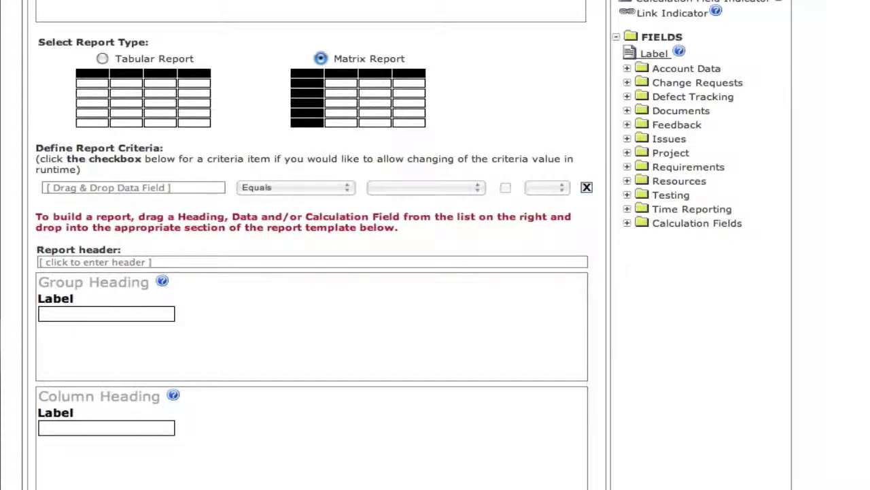
scroll(311, 245, down, 5)
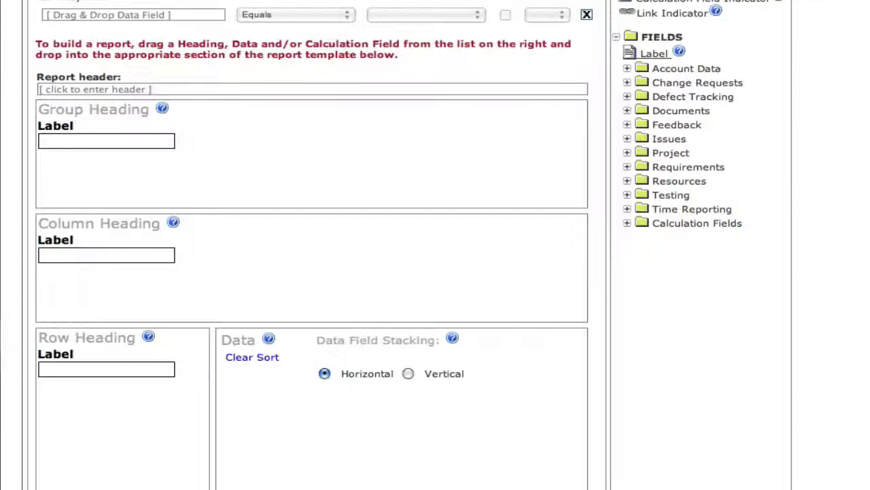
scroll(312, 244, down, 2)
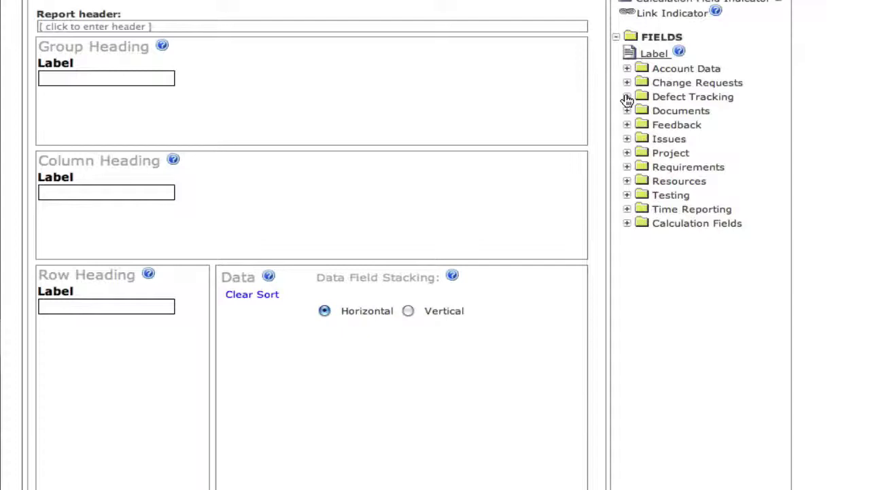
Build the matrix with Defect Creation Date rows, Defect Status columns and Total Defects data
click(627, 98)
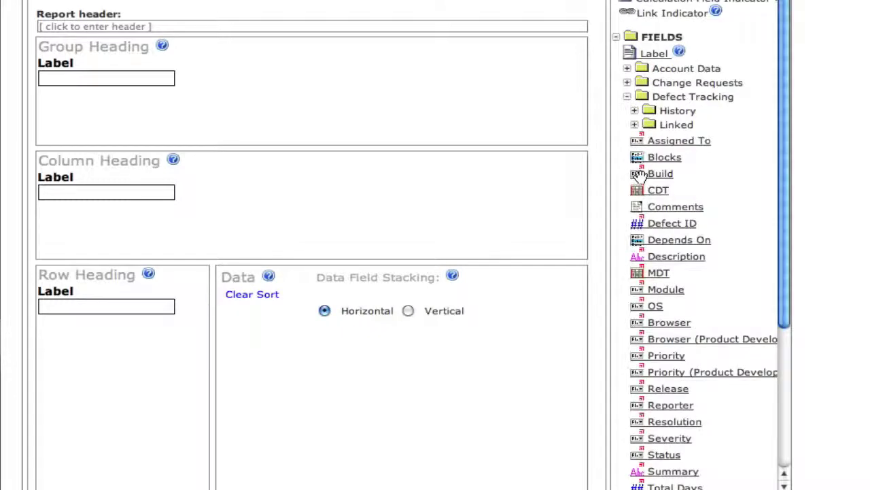
drag(637, 190, 148, 351)
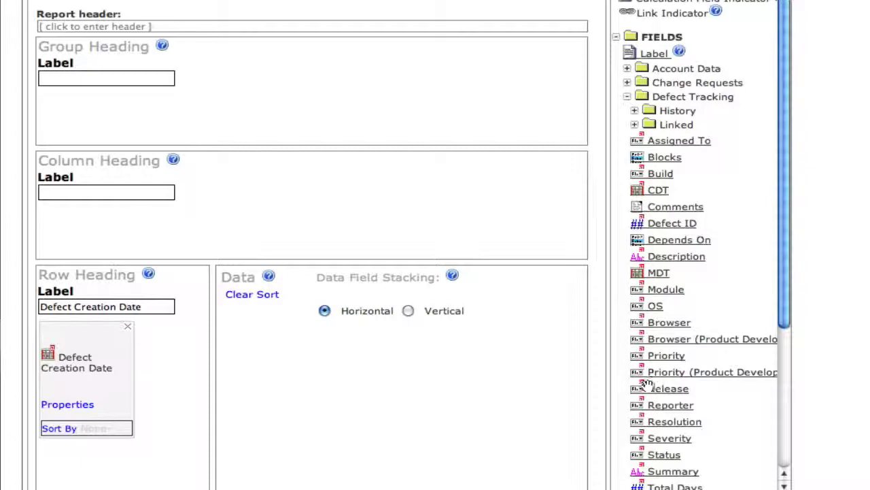
drag(646, 454, 284, 210)
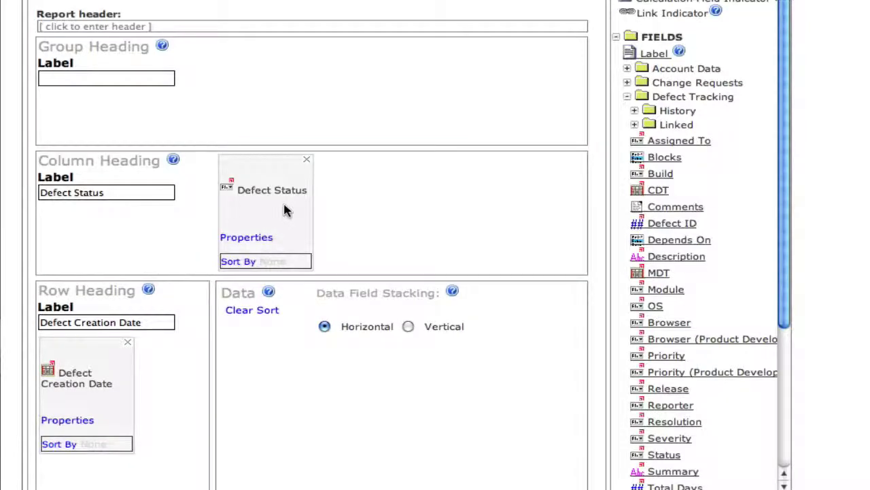
scroll(284, 209, down, 2)
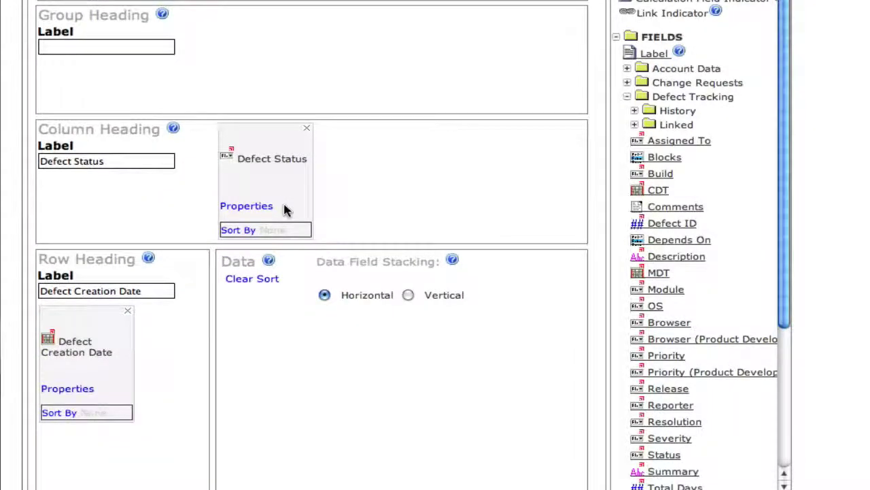
scroll(683, 392, down, 3)
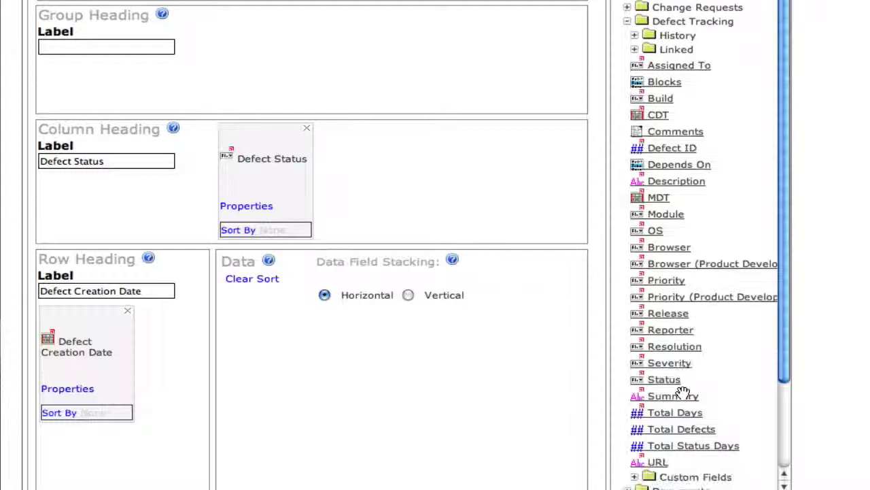
drag(672, 428, 289, 384)
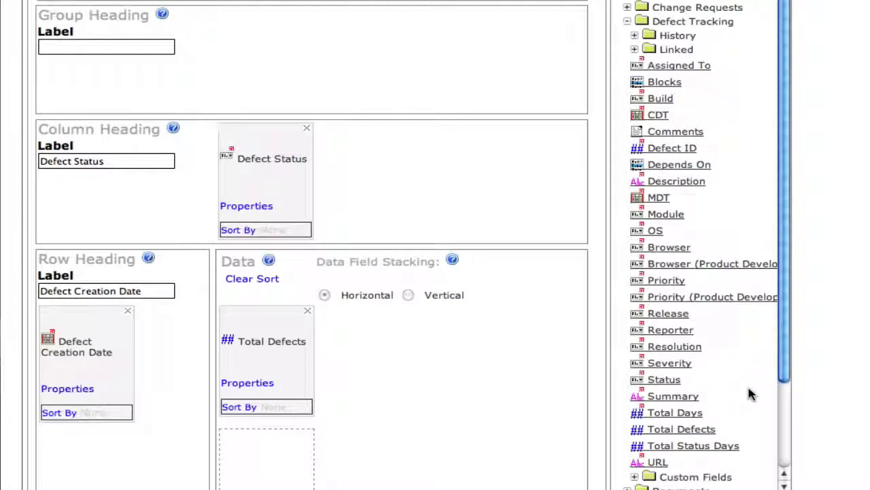
scroll(750, 394, down, 5)
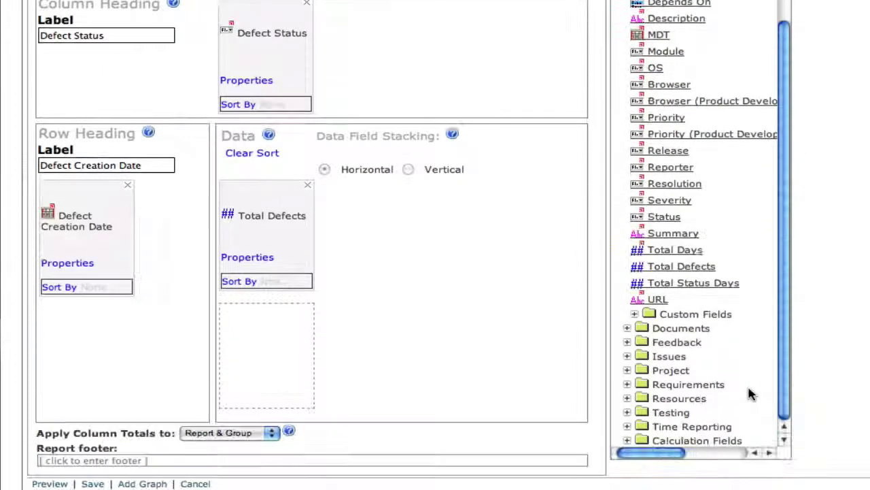
Add a Sum calculation field to the matrix's Data section
click(627, 440)
scroll(729, 404, down, 3)
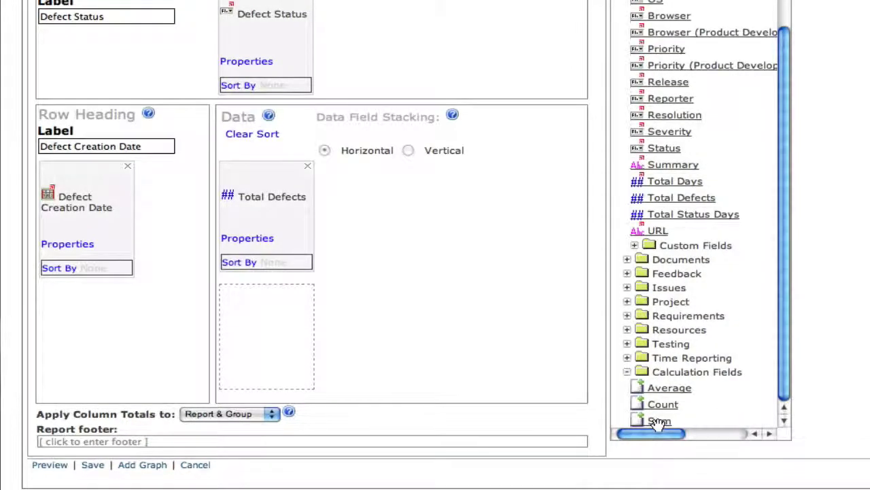
drag(659, 423, 286, 336)
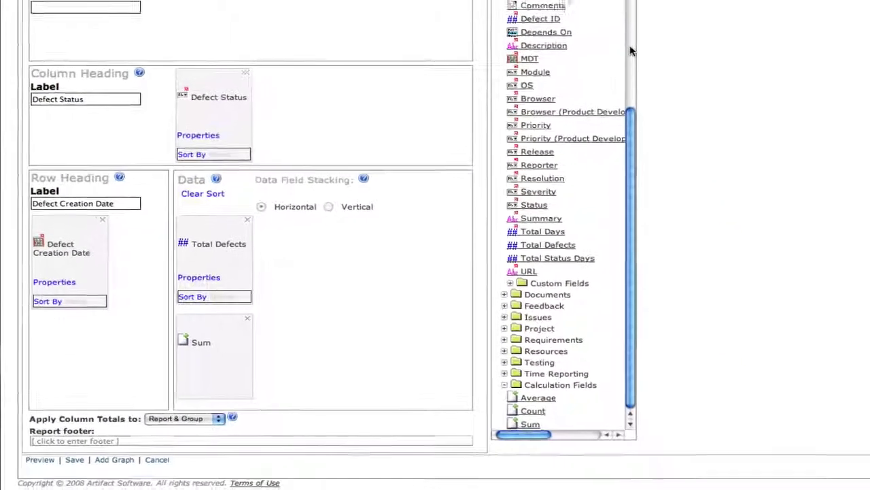
Add a Label to the Row Heading section reading 'Total Defects'
scroll(630, 51, up, 1)
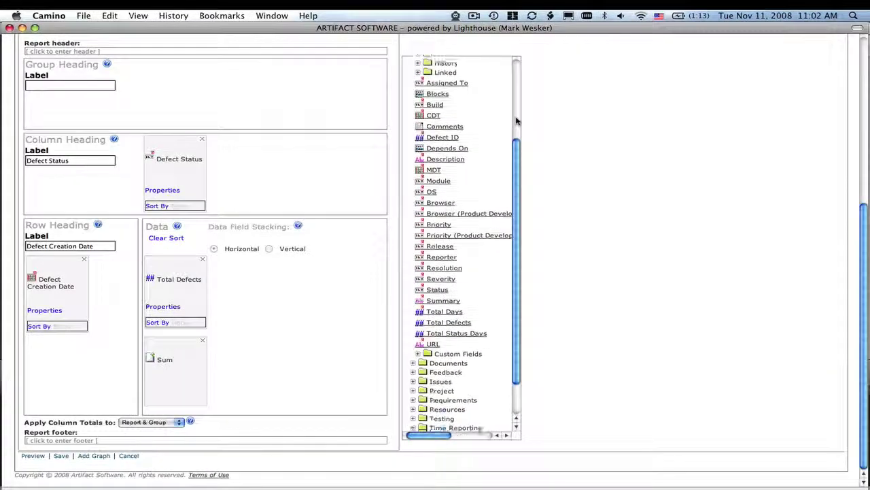
scroll(516, 121, up, 3)
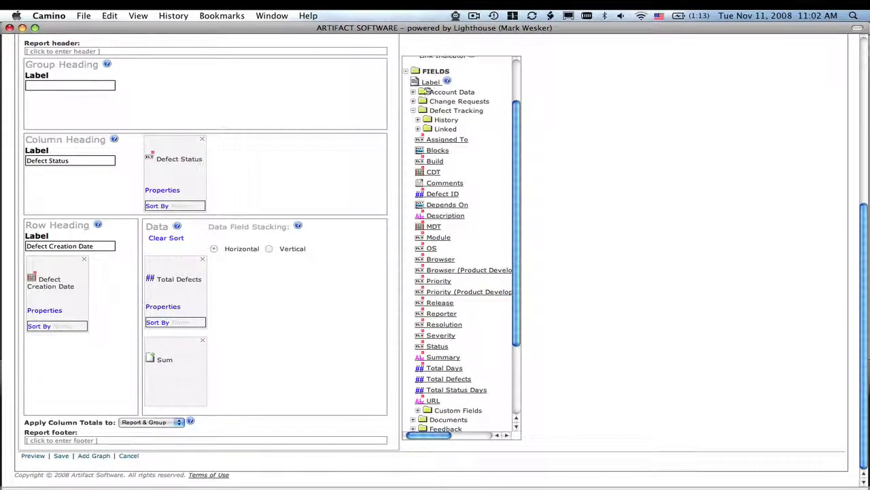
drag(415, 81, 82, 368)
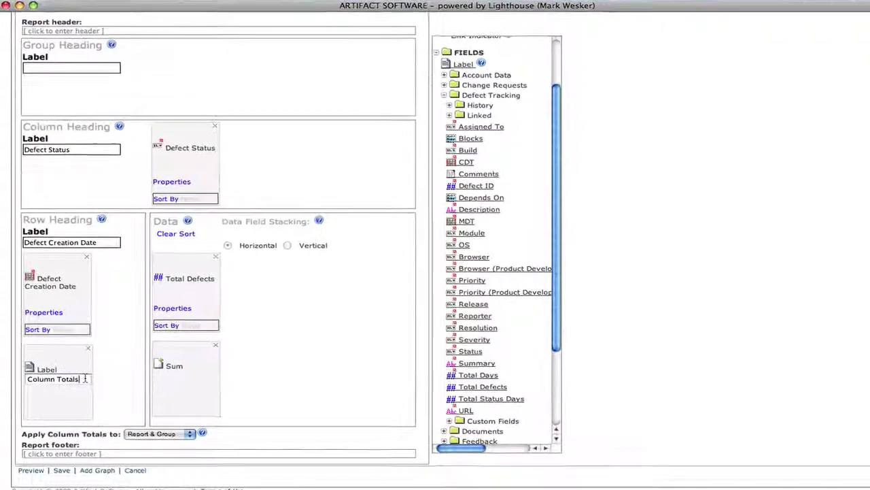
text(Total)
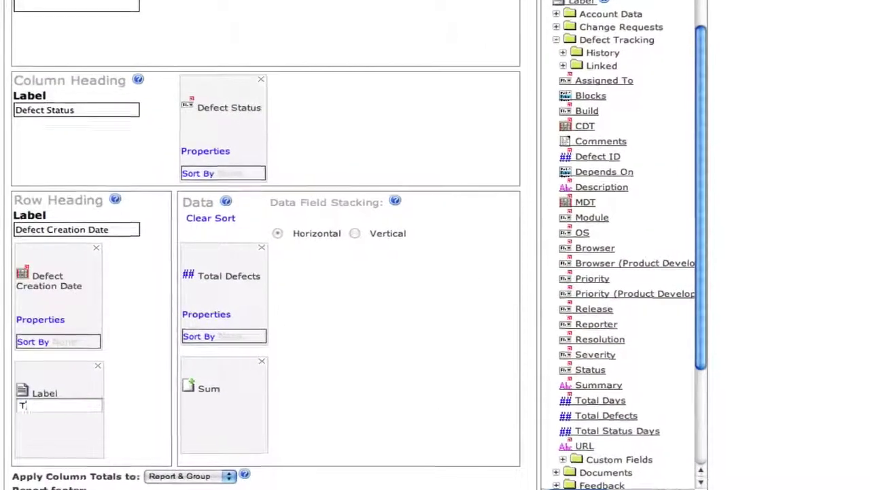
text( Defects)
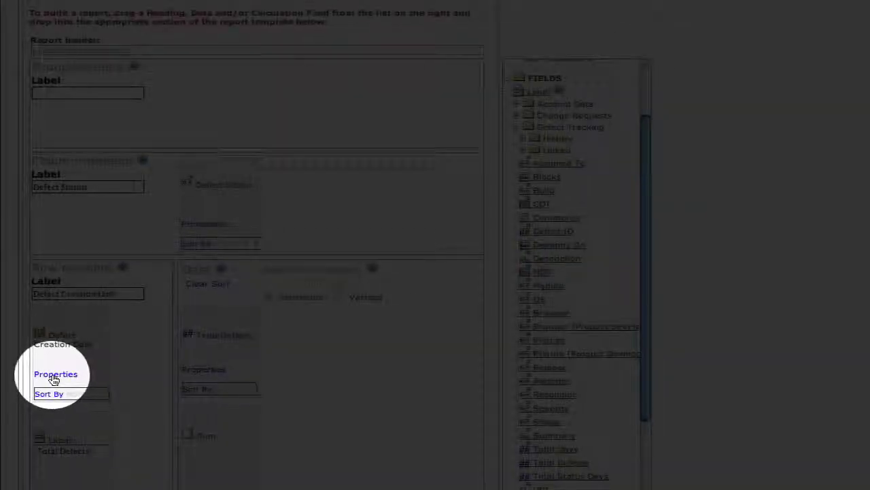
Restrict Defect Creation Date rows to Greater Than 01/01/2008, grouped by quarters, and save
click(54, 379)
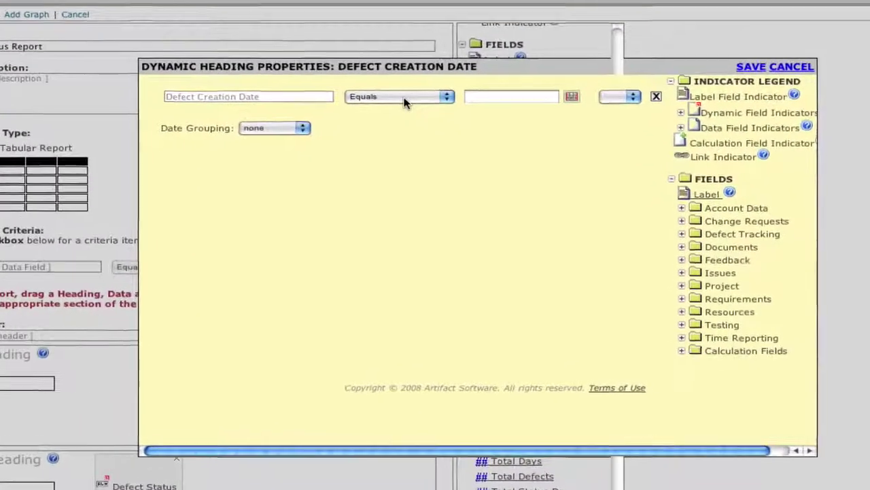
click(404, 100)
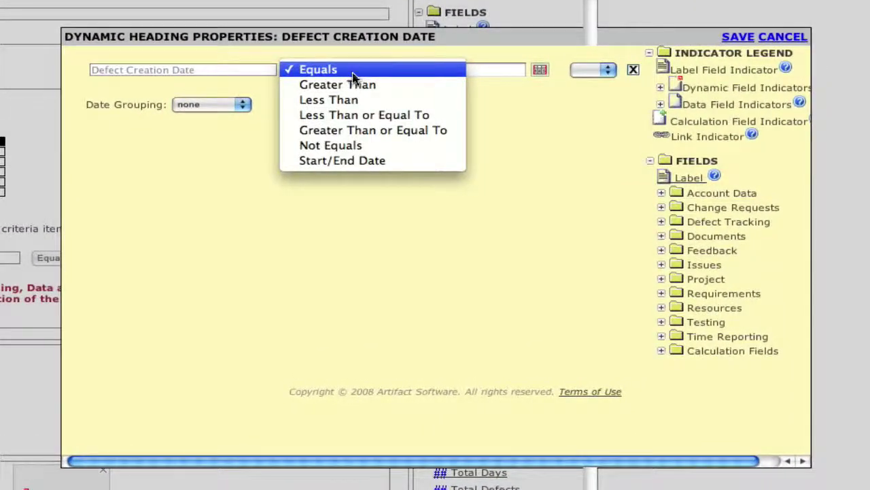
click(353, 85)
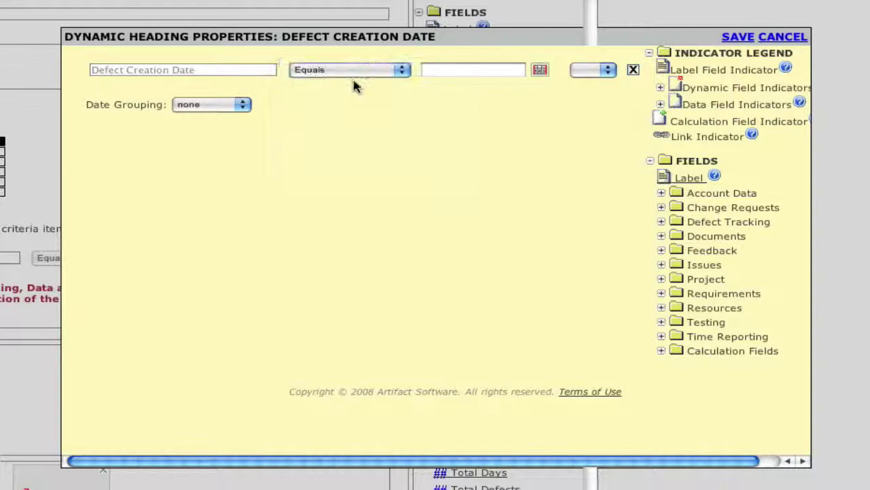
click(431, 71)
text(01/01/2008)
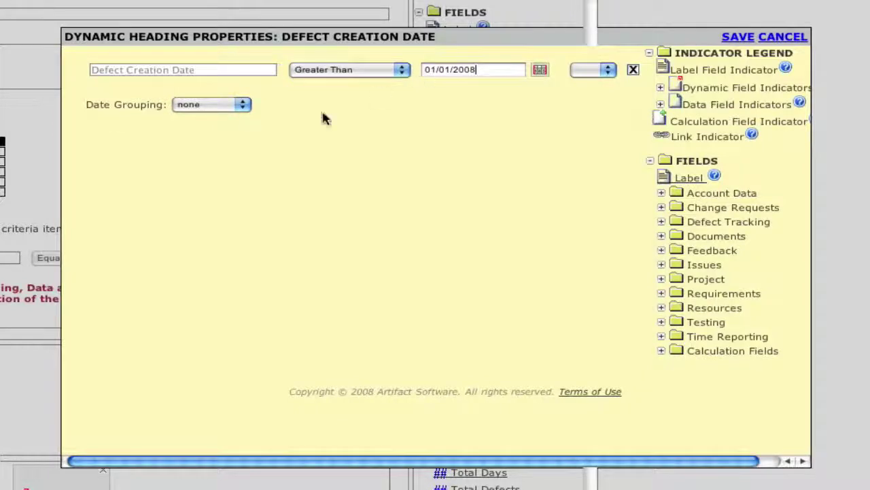
click(232, 107)
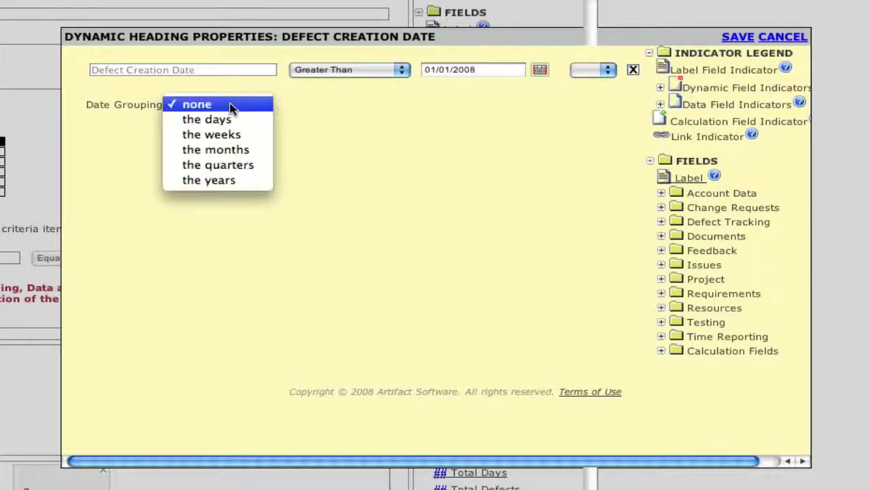
click(226, 165)
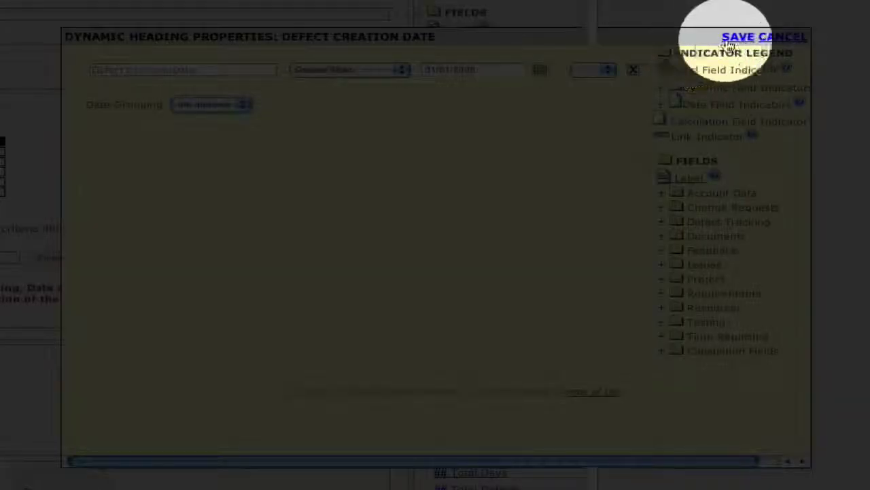
click(734, 38)
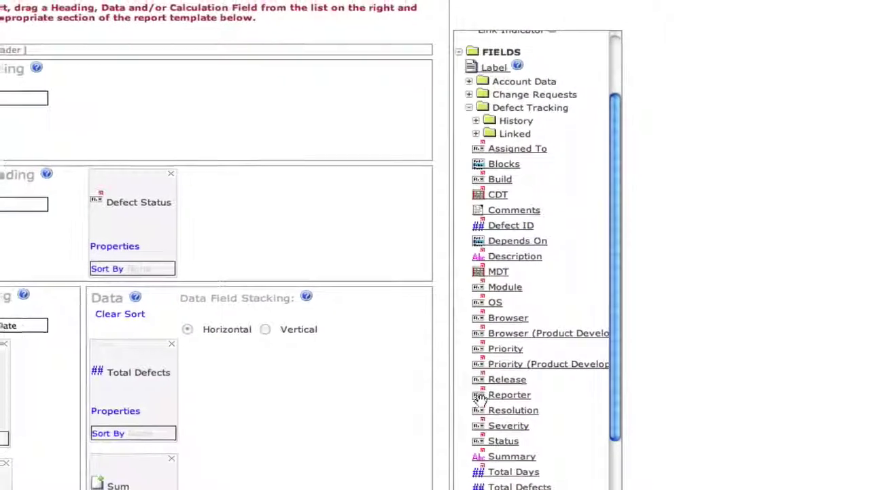
Add Defect Status as a report criterion that can be changed at runtime
drag(483, 440, 144, 36)
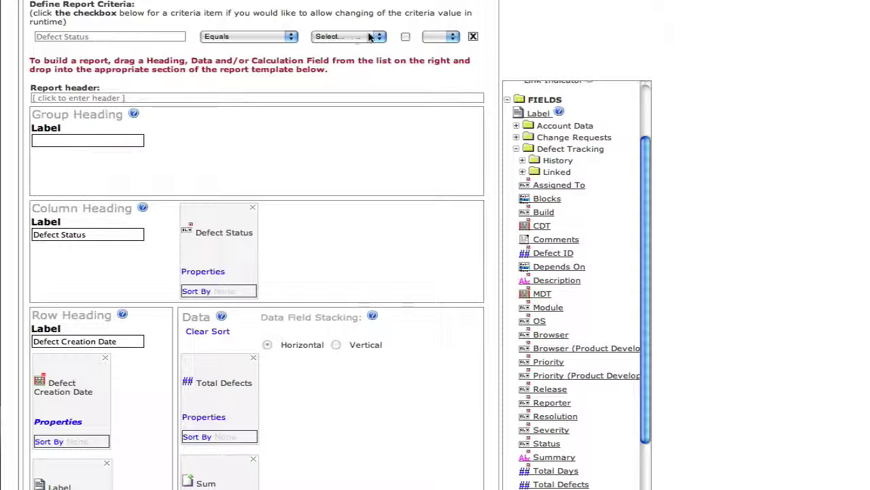
click(380, 37)
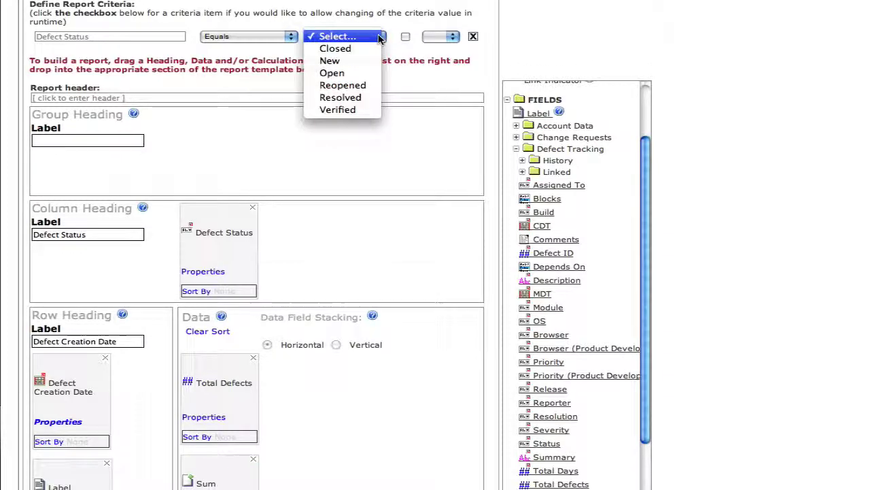
click(379, 37)
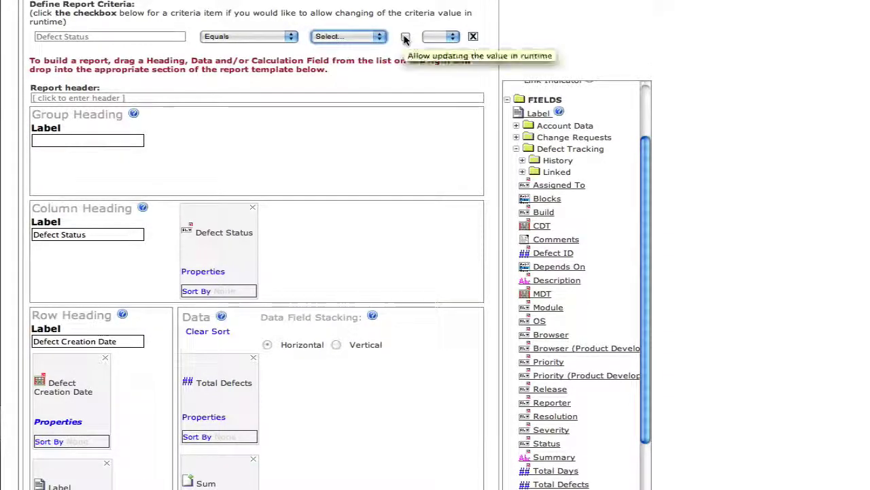
click(405, 37)
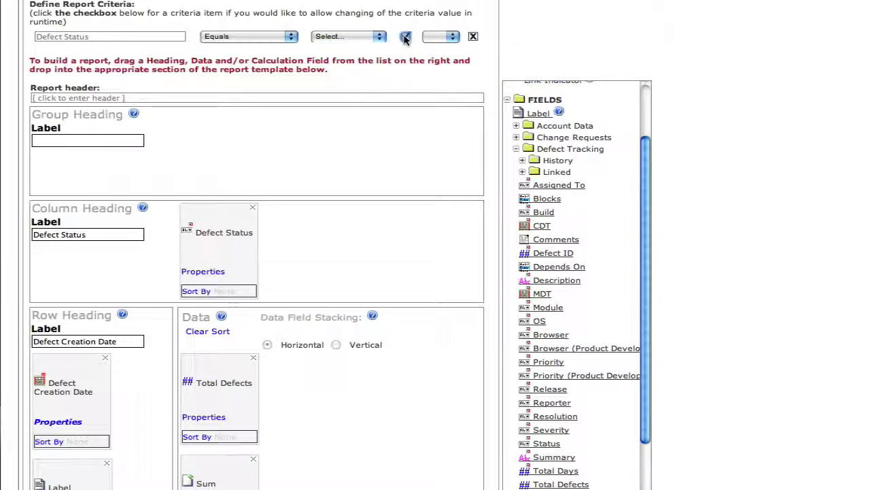
Join with AND and add Defect Creation Date as a second start/end criterion
click(441, 37)
click(439, 72)
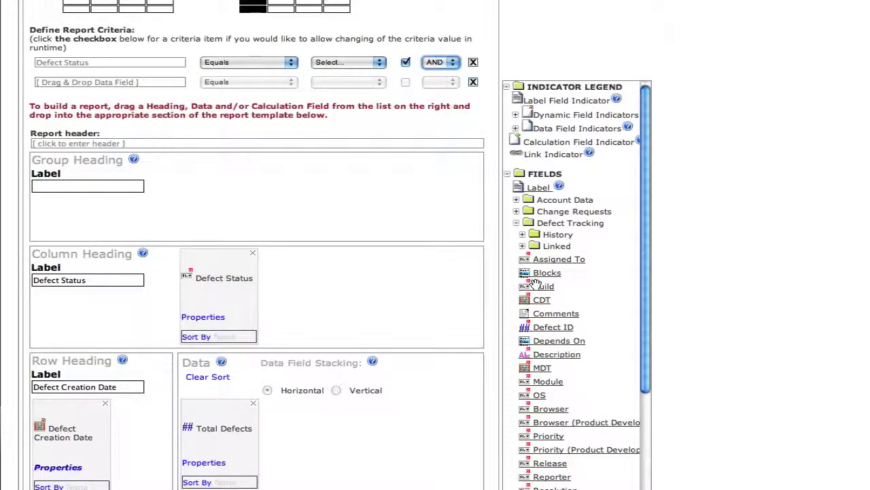
drag(538, 299, 138, 82)
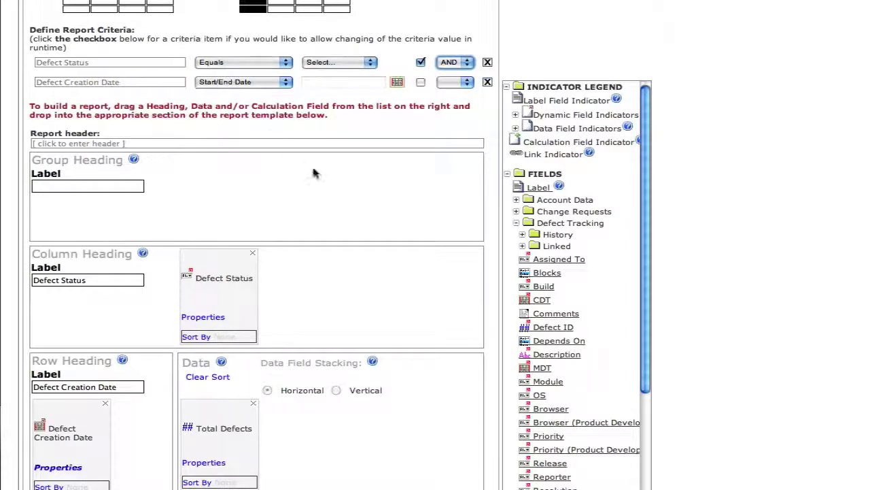
scroll(313, 170, up, 3)
scroll(313, 173, up, 2)
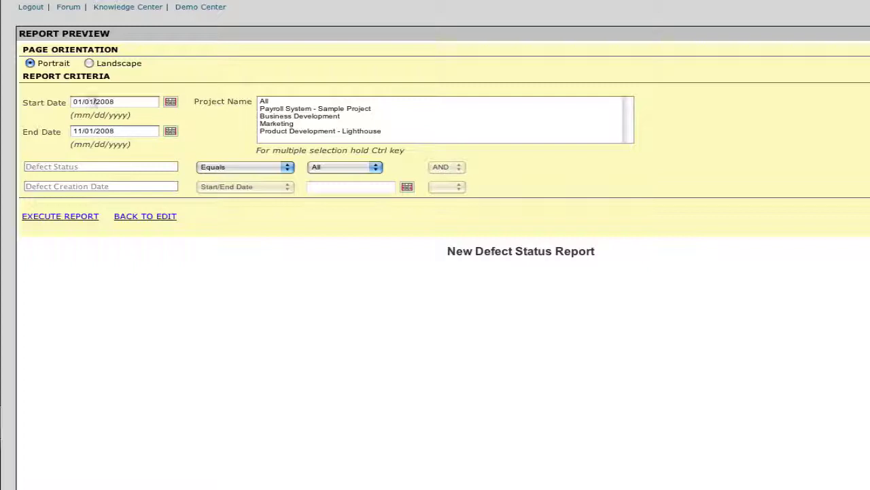
Preview the report for the Product Development - Lighthouse project, then return to editing
click(277, 134)
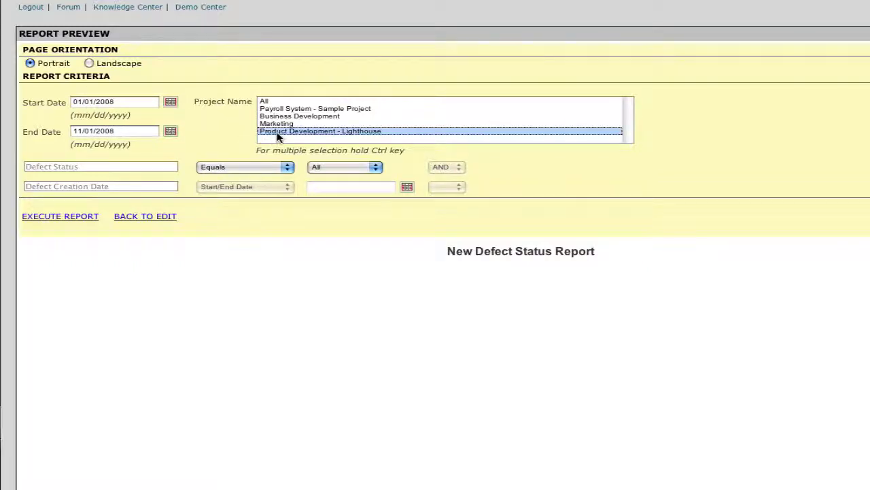
click(60, 216)
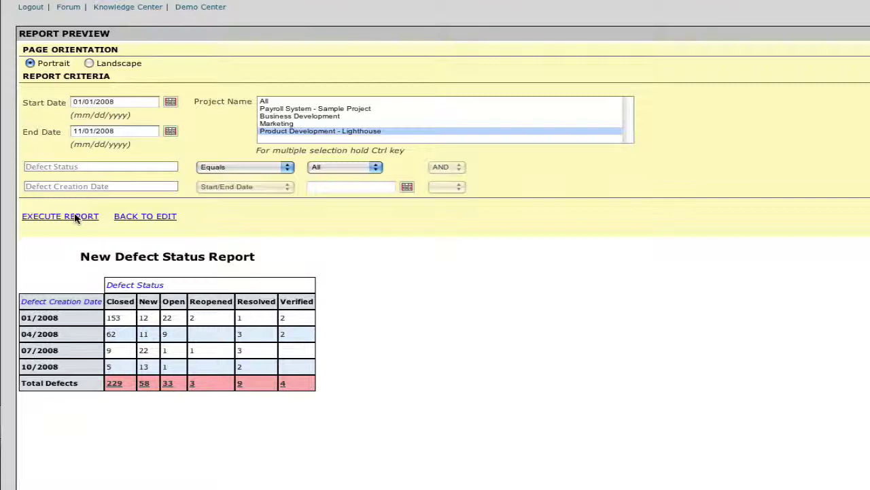
click(129, 216)
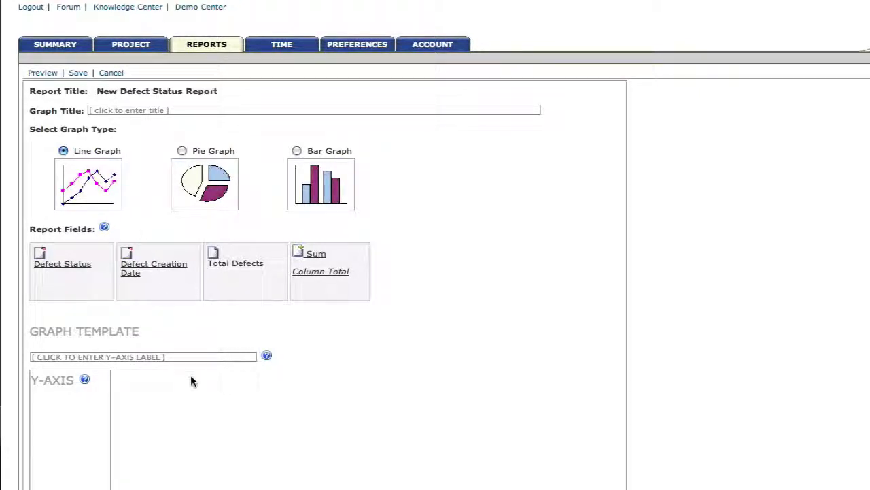
Plot Defect Creation Date on the line graph's x-axis and Total Defects on the y-axis
scroll(191, 382, down, 2)
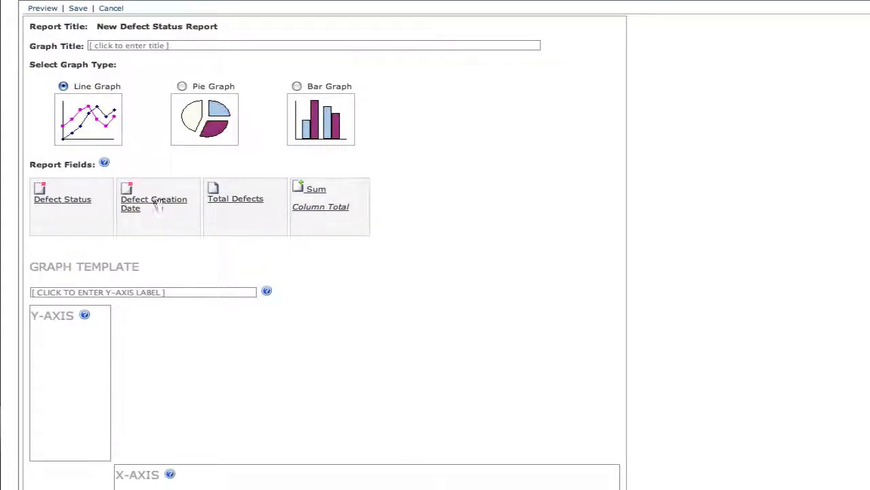
drag(157, 206, 169, 351)
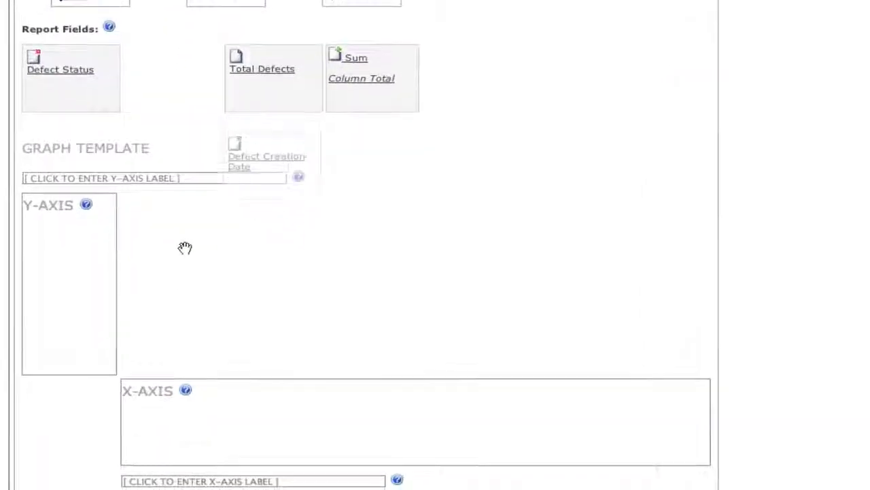
drag(185, 247, 168, 408)
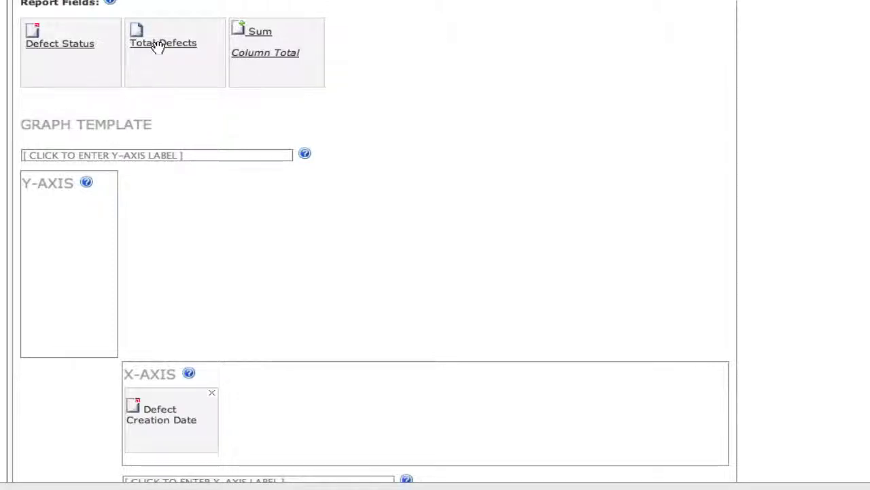
drag(156, 43, 79, 234)
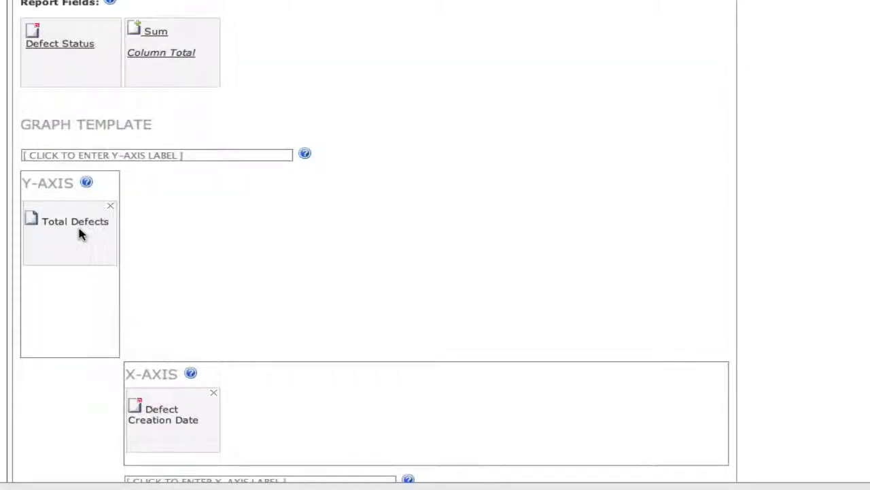
scroll(79, 234, down, 2)
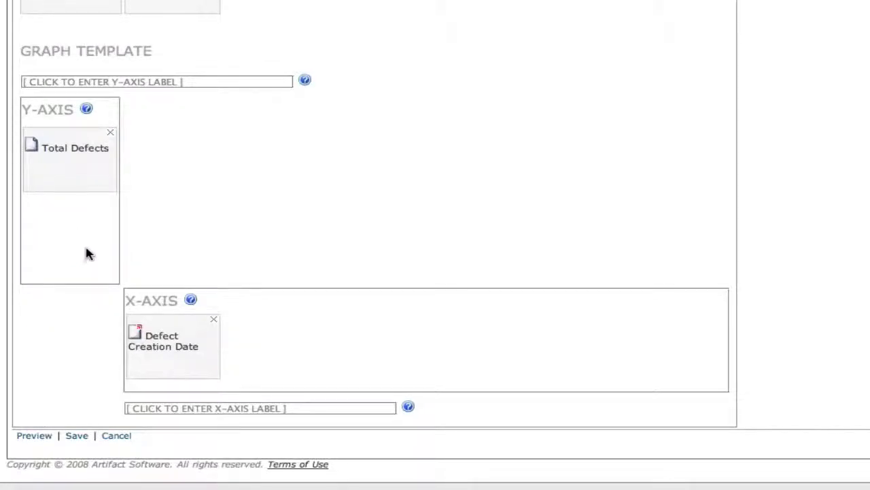
Label the y-axis 'Total Defects' and the x-axis 'Date'
click(212, 83)
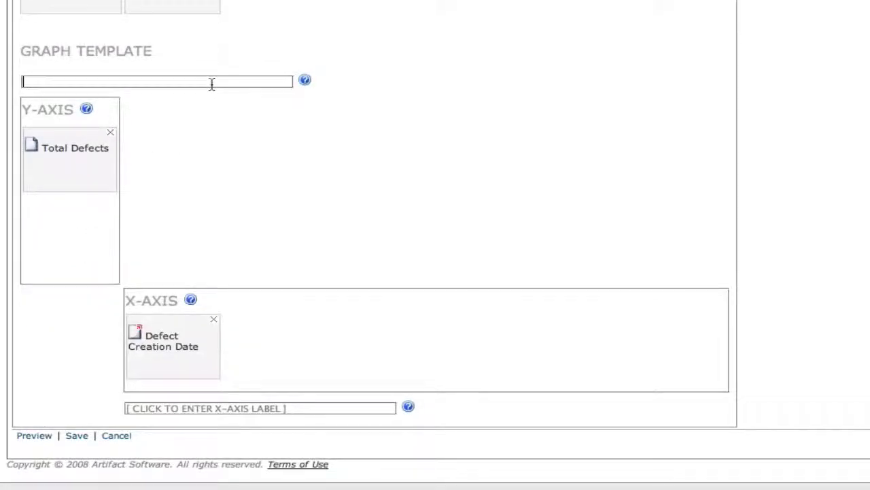
text(Total Defects)
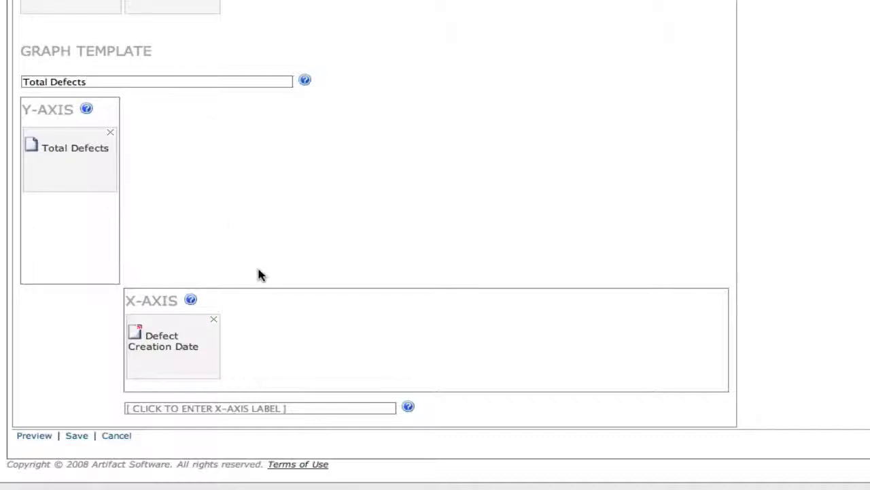
click(295, 408)
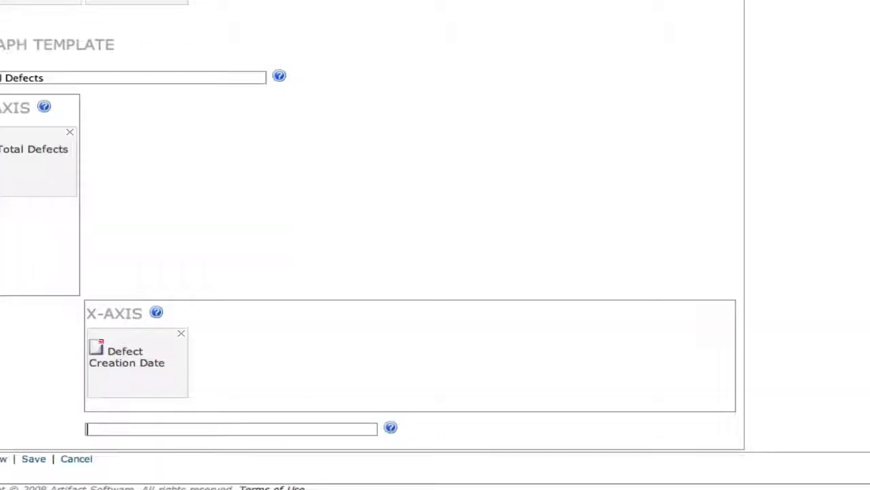
text(Date)
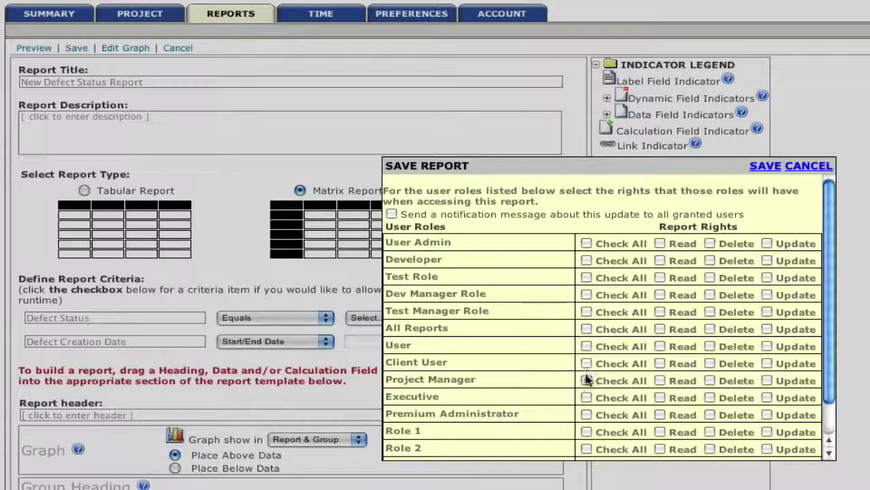
Grant Project Manager, Executive and Test Manager Role full rights, then save the report
click(586, 379)
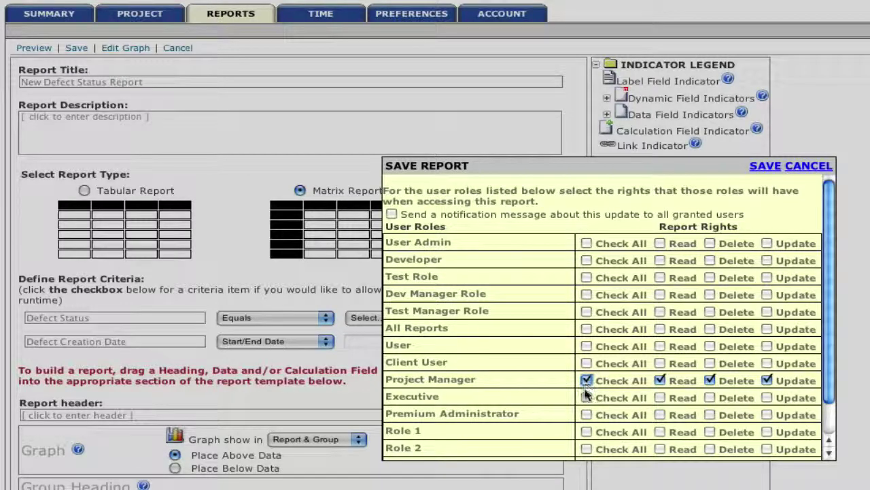
click(586, 397)
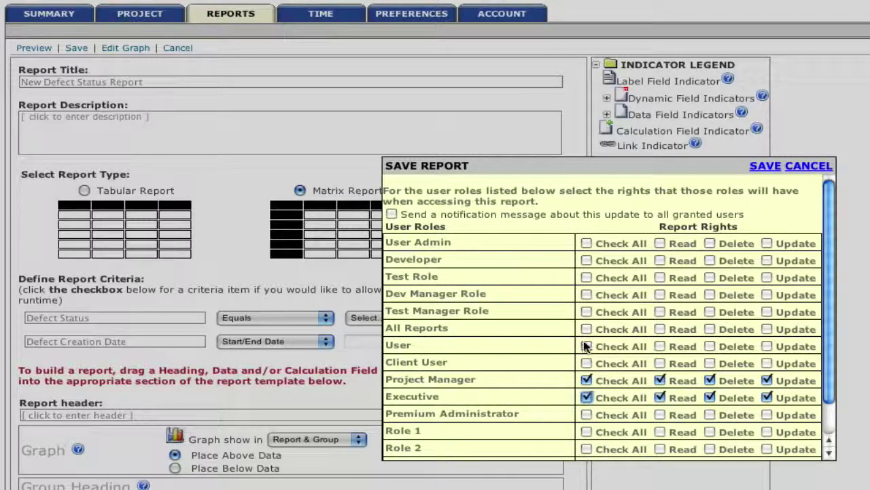
click(586, 312)
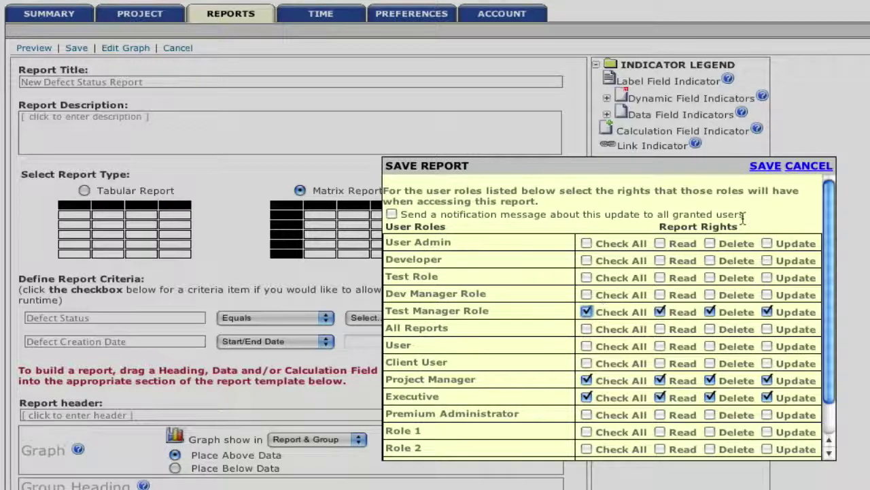
click(764, 167)
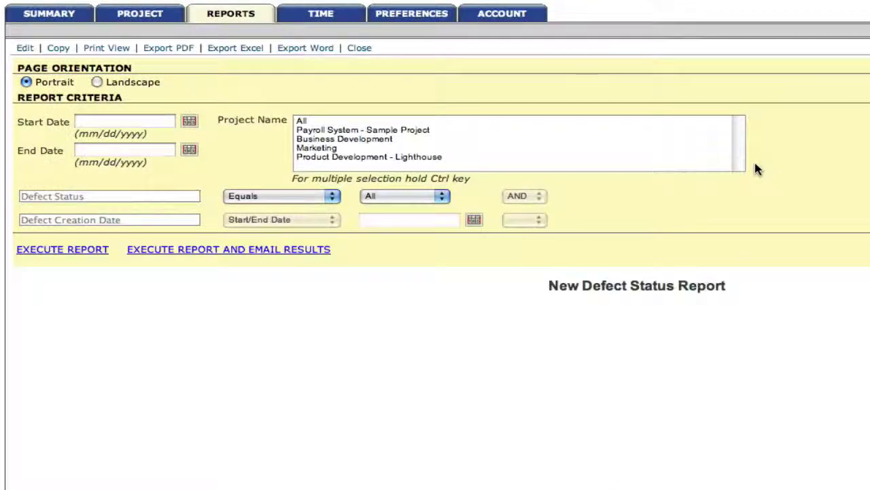
Set the report criteria to 01/01/2008 through 11/01/2008 for the Product Development - Lighthouse project
click(138, 121)
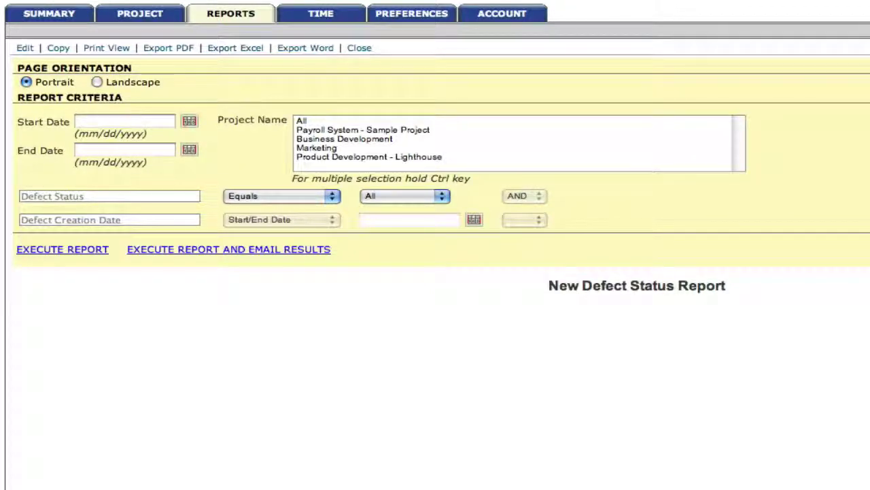
text(01/01/2008)
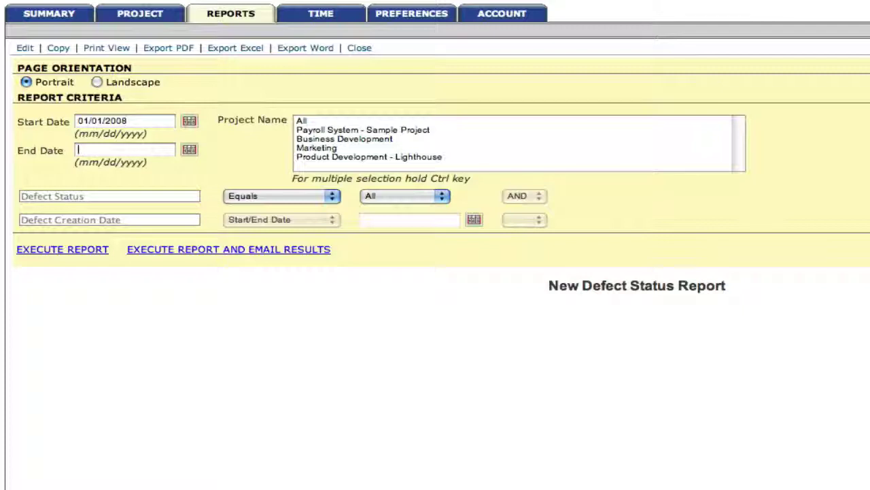
click(81, 149)
text(11/01/2008)
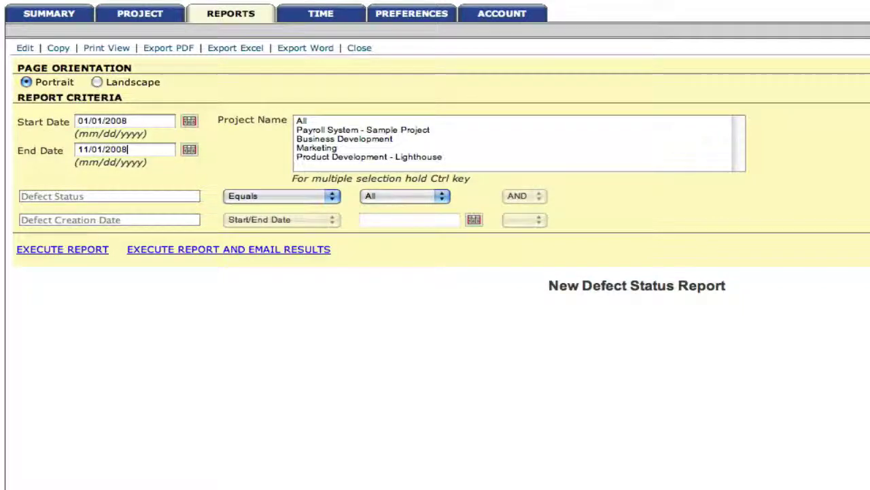
click(297, 157)
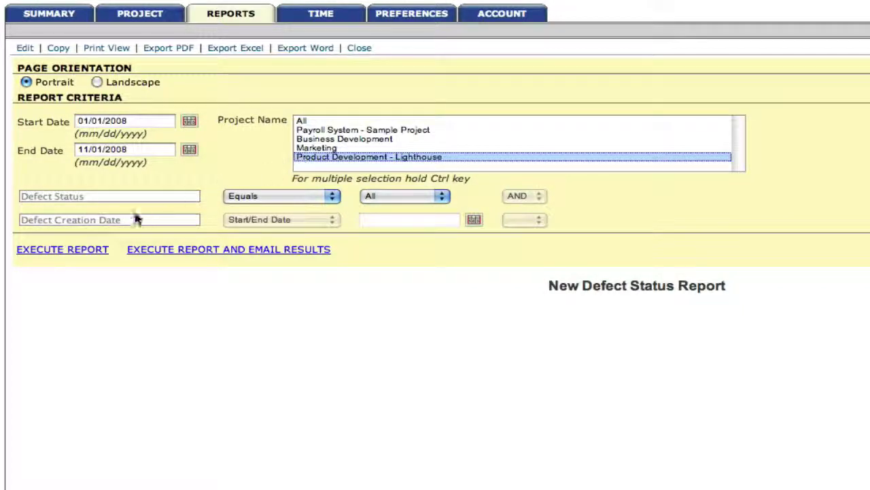
Execute the report and review the Total Defects line graph and quarterly status table
click(87, 247)
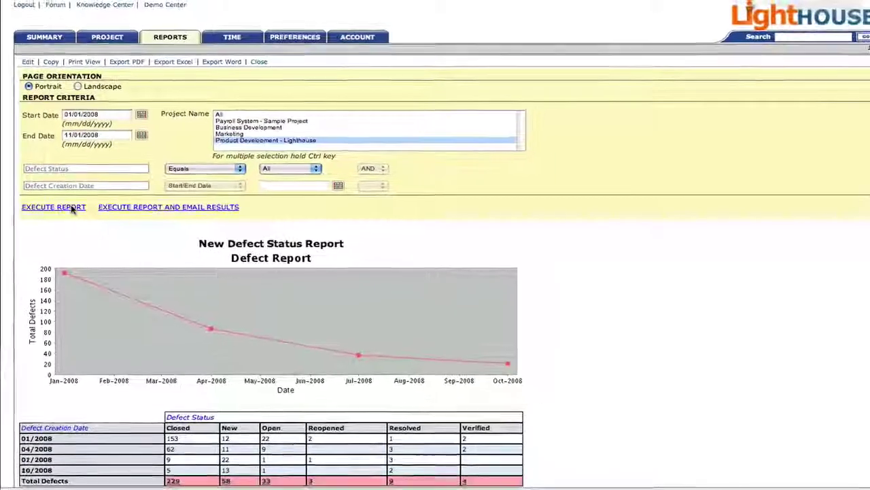
scroll(71, 209, down, 3)
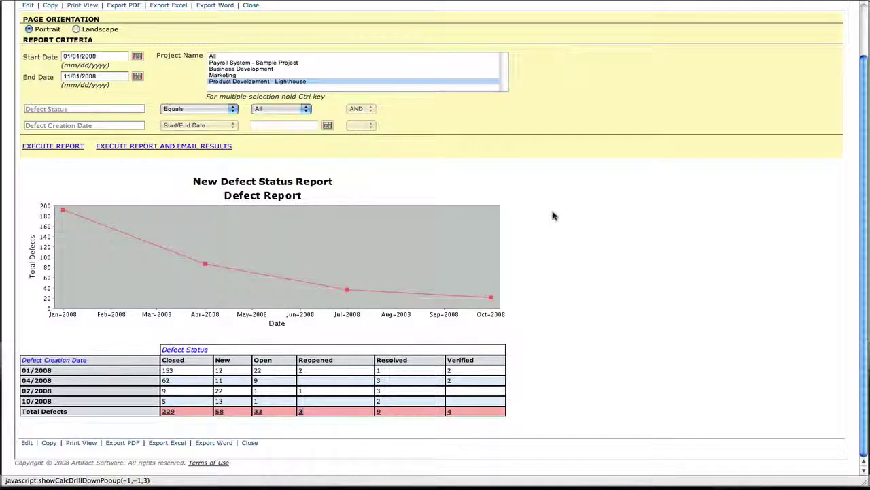
scroll(553, 216, up, 2)
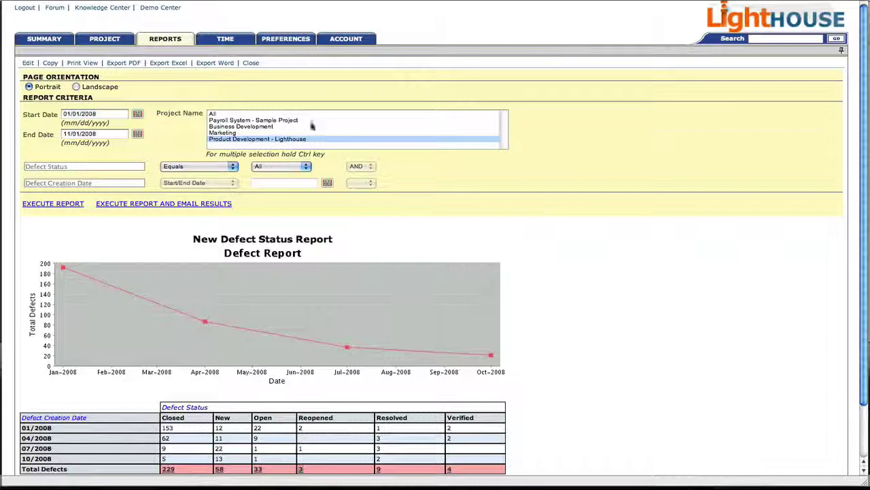